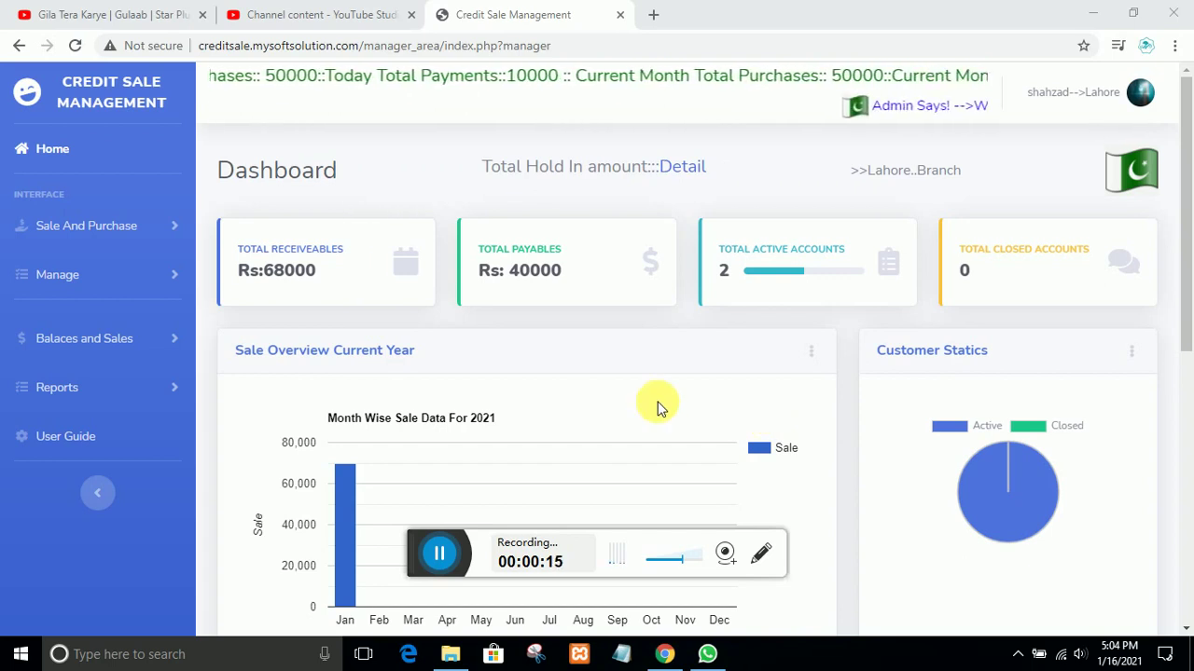
# Add a new expense of 7000 dated 01/16/2021, described with the employee's name followed by "Salary"
pyautogui.click(63, 278)
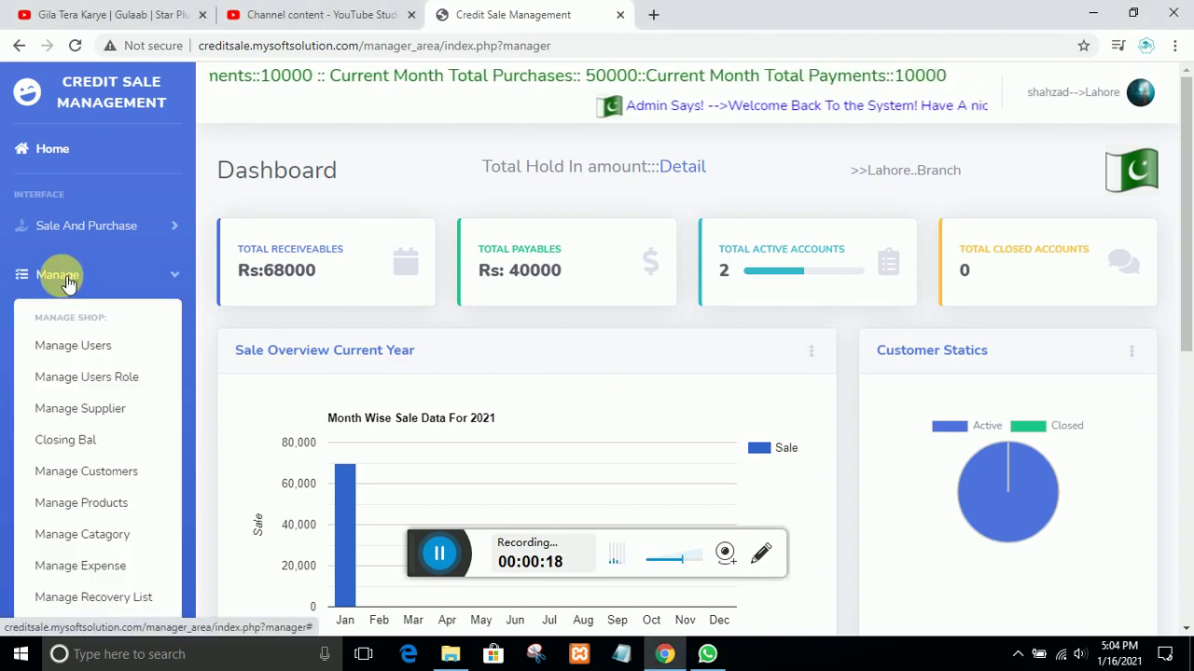
pyautogui.click(82, 567)
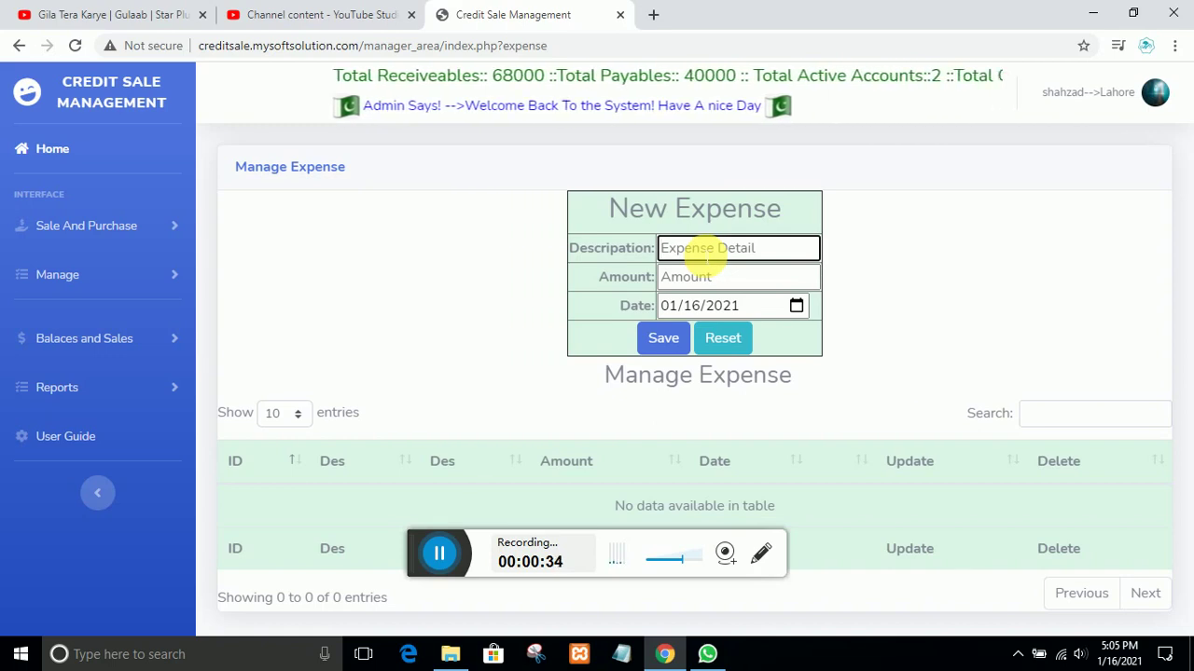
pyautogui.write('A')
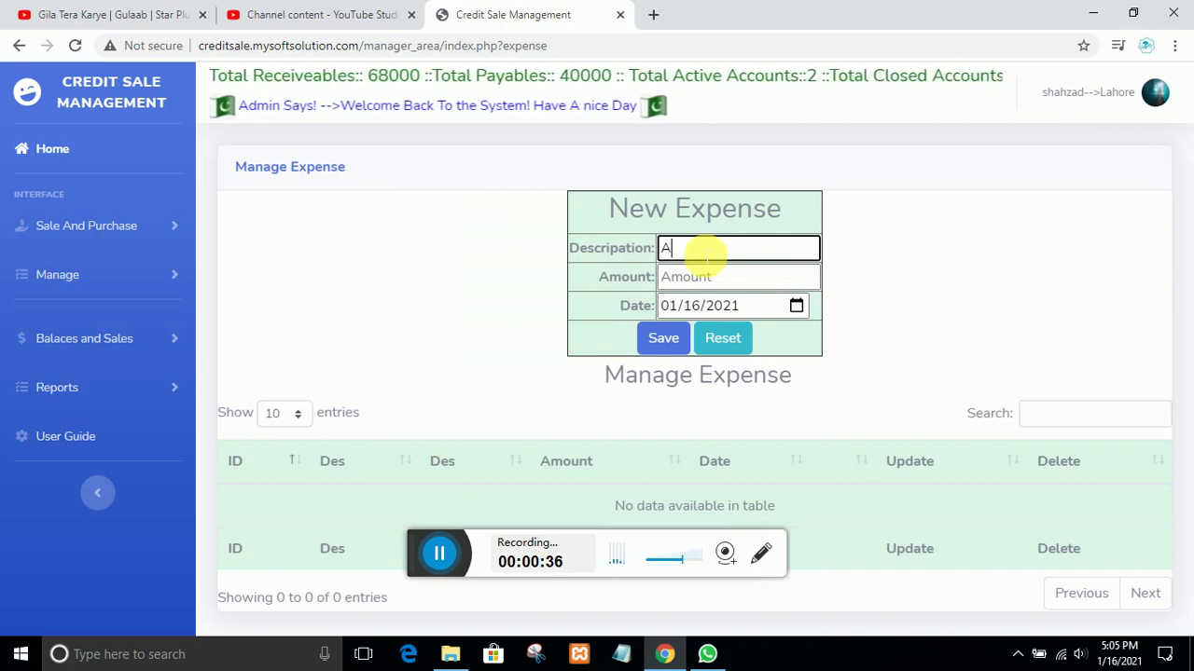
pyautogui.write('li Salary')
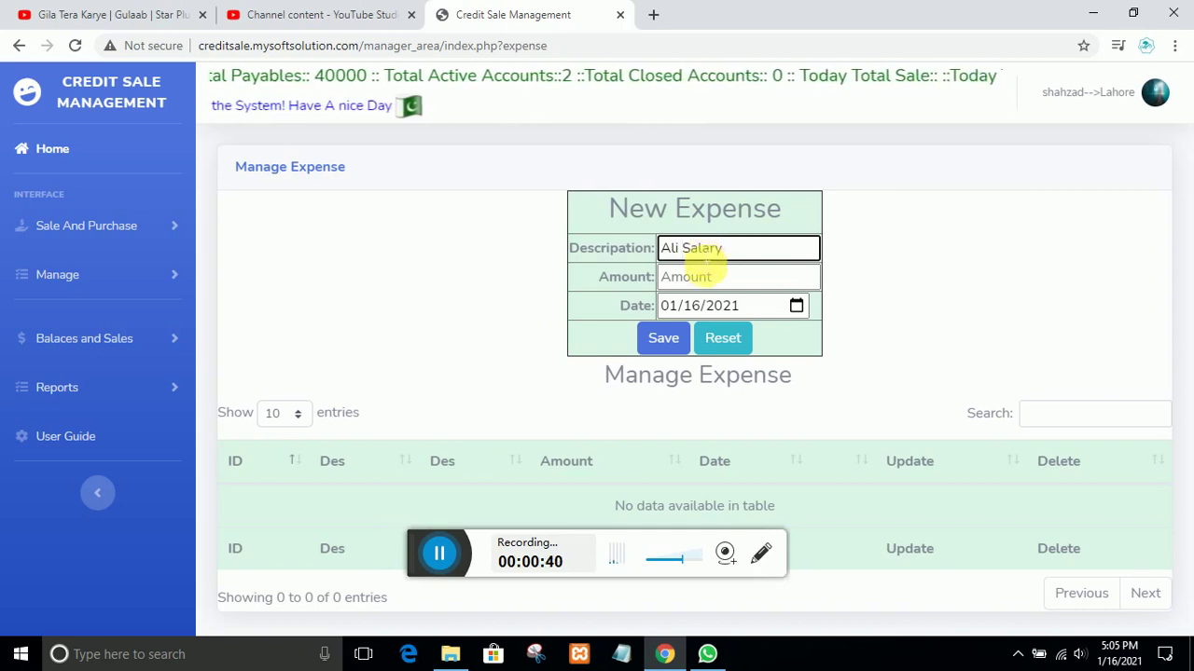
pyautogui.click(707, 277)
pyautogui.write('7000')
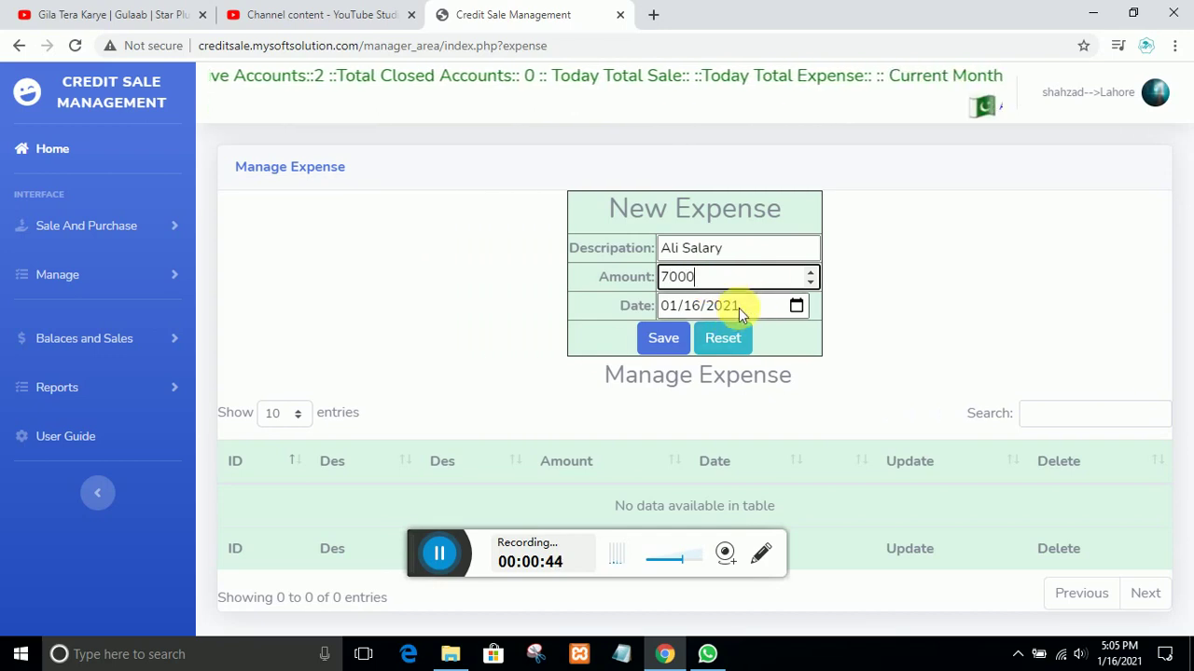
pyautogui.click(659, 342)
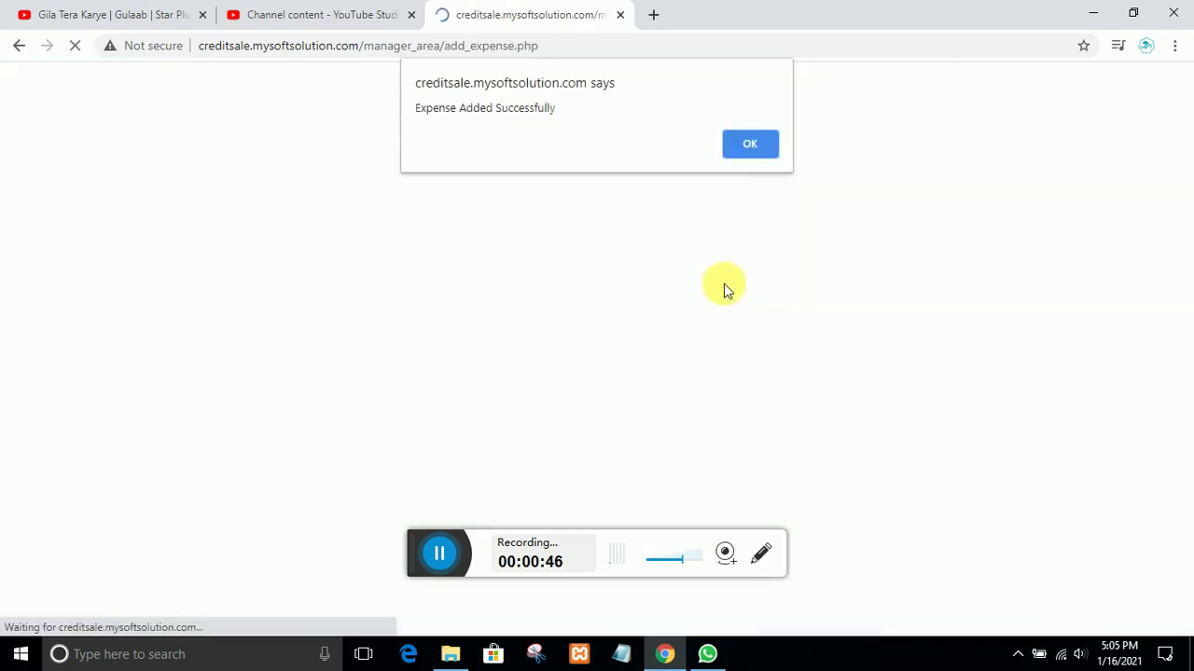
pyautogui.click(760, 147)
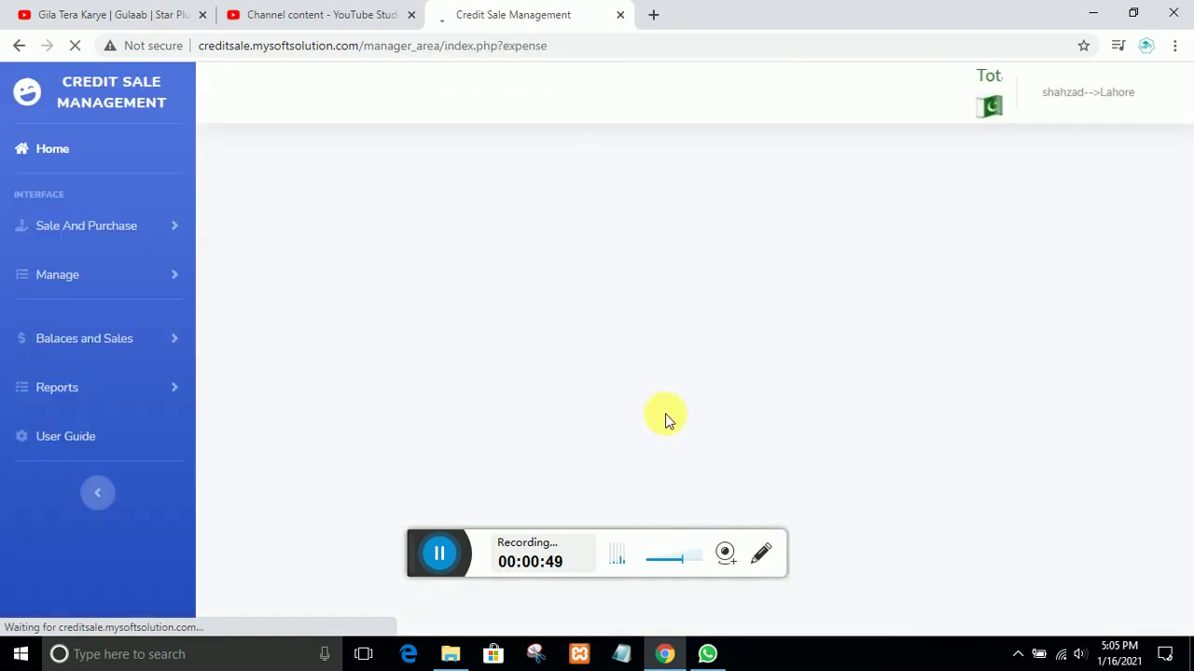
# Add a second expense described as "Electricity Bill jan 21" with an amount of 5200, dated 01/16/2021
pyautogui.click(677, 250)
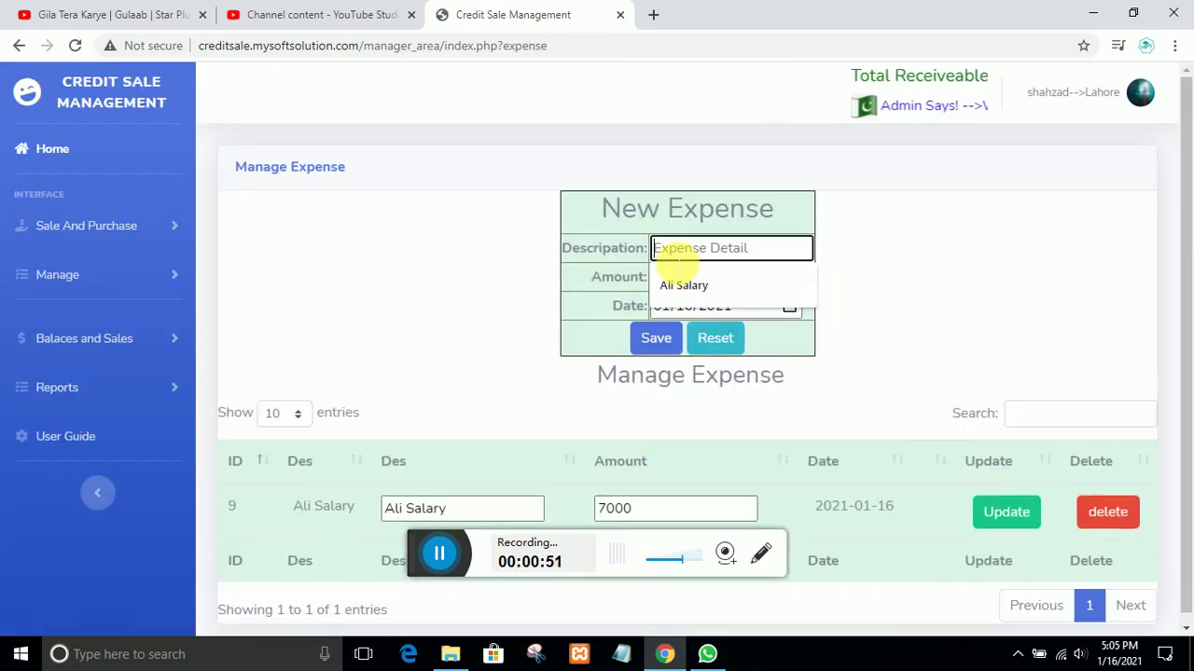
pyautogui.write('Elect')
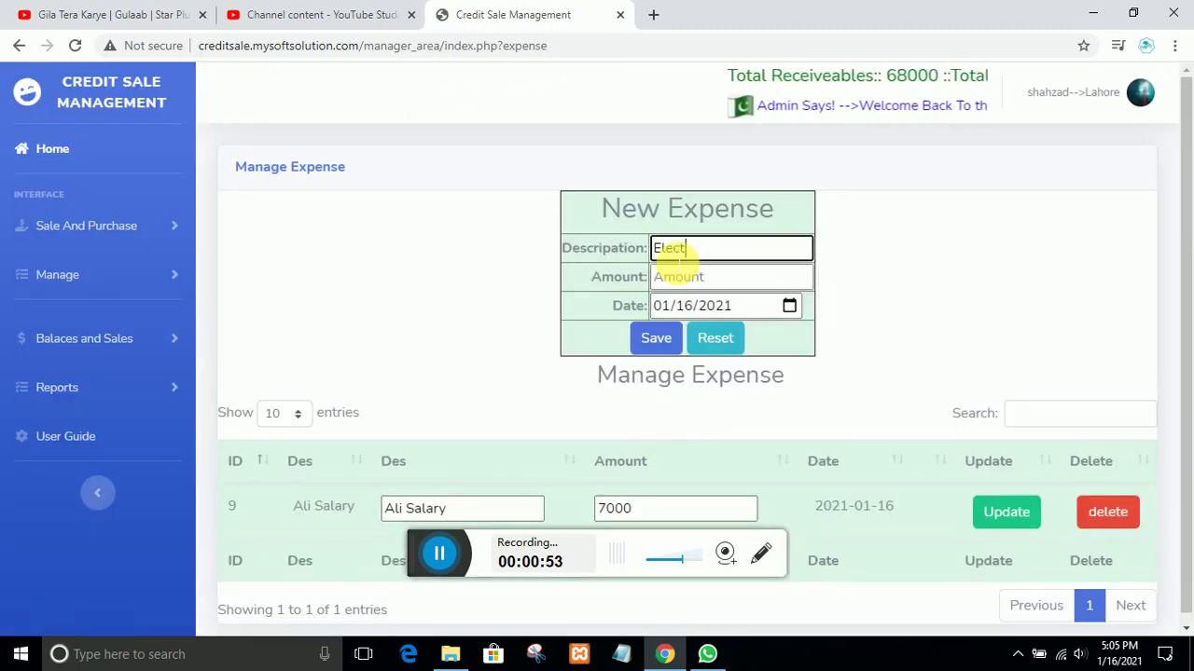
pyautogui.write('ricity B')
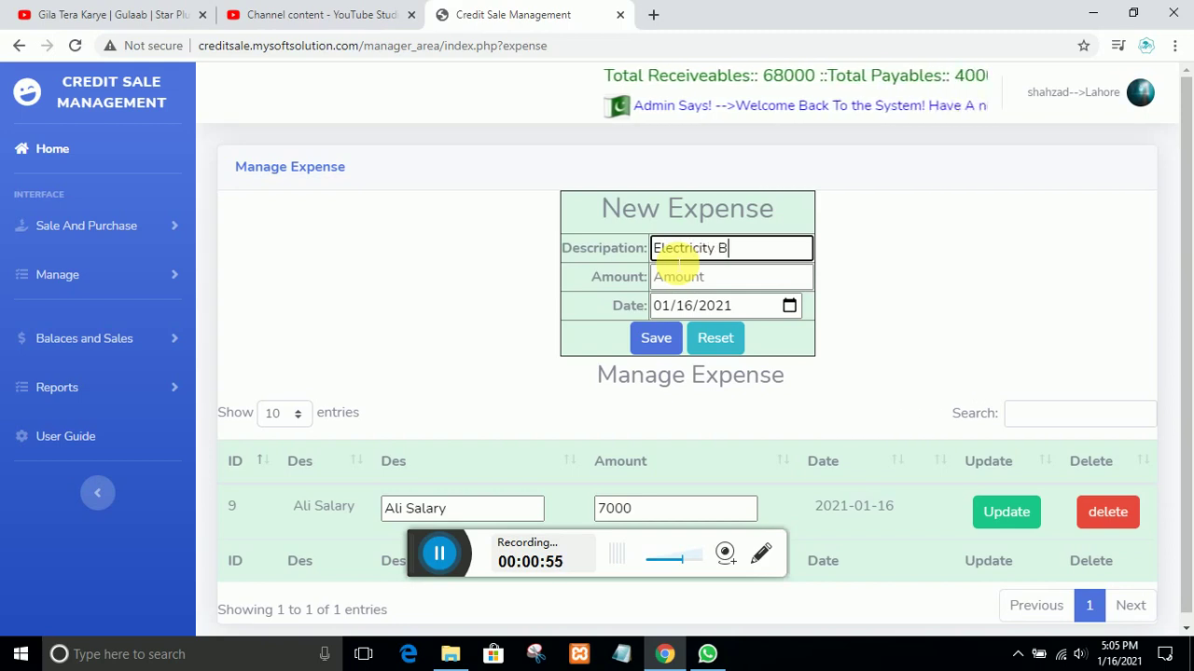
pyautogui.write('illja')
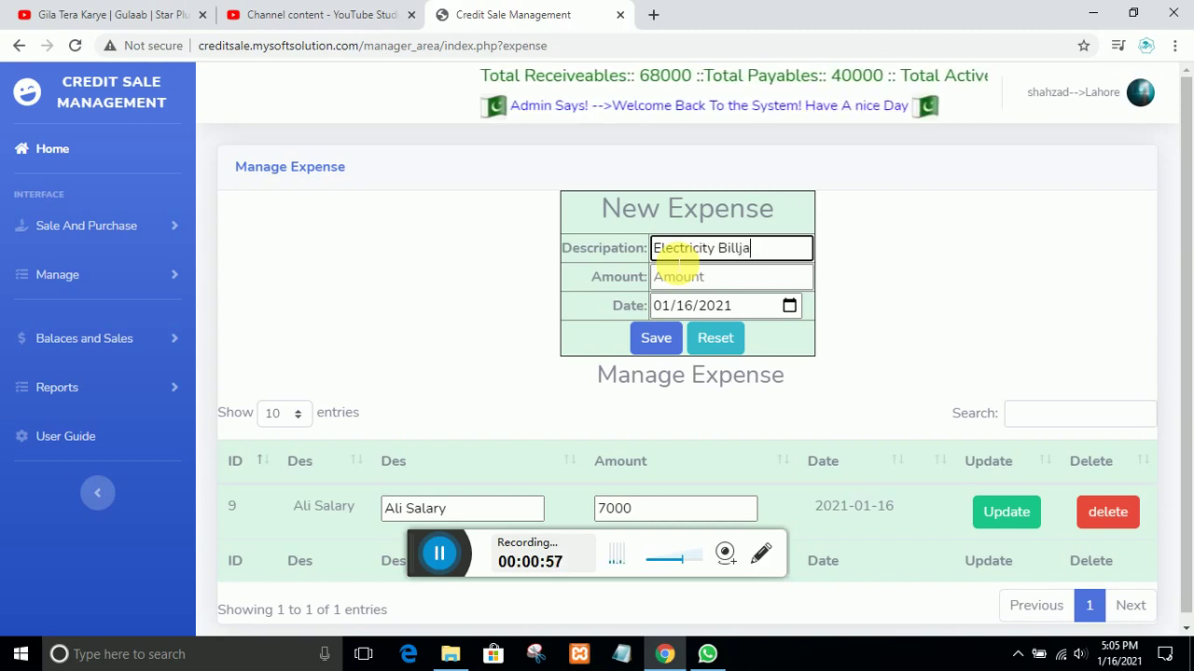
pyautogui.write('n 21')
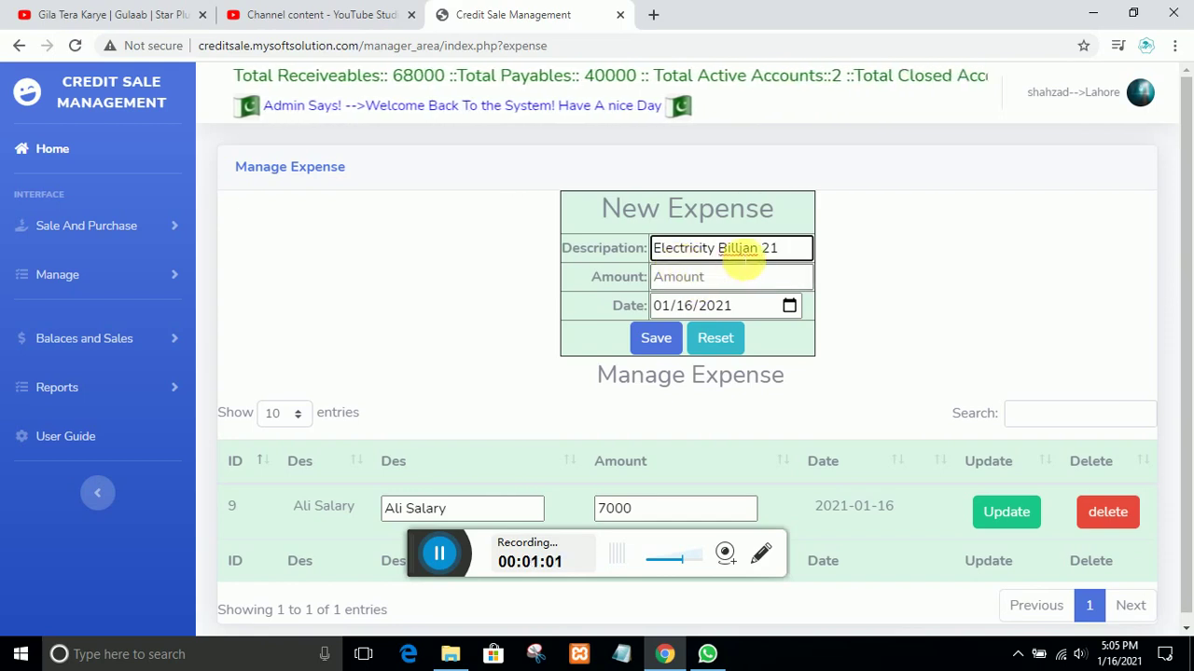
pyautogui.click(738, 248)
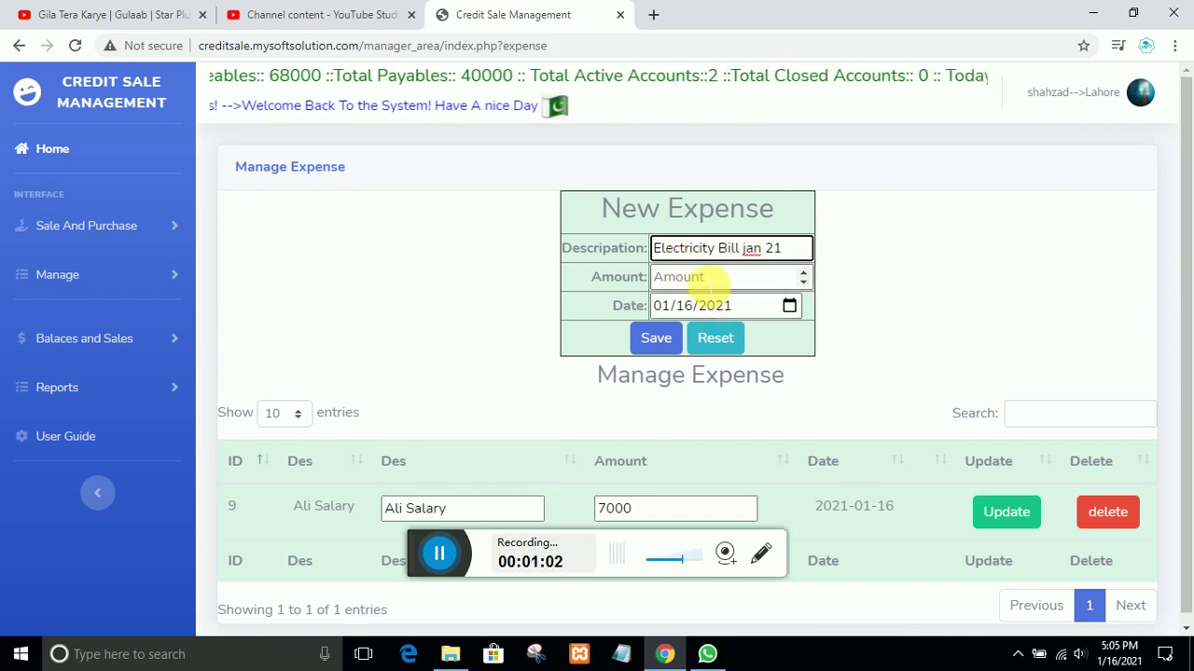
pyautogui.click(710, 277)
pyautogui.write('52')
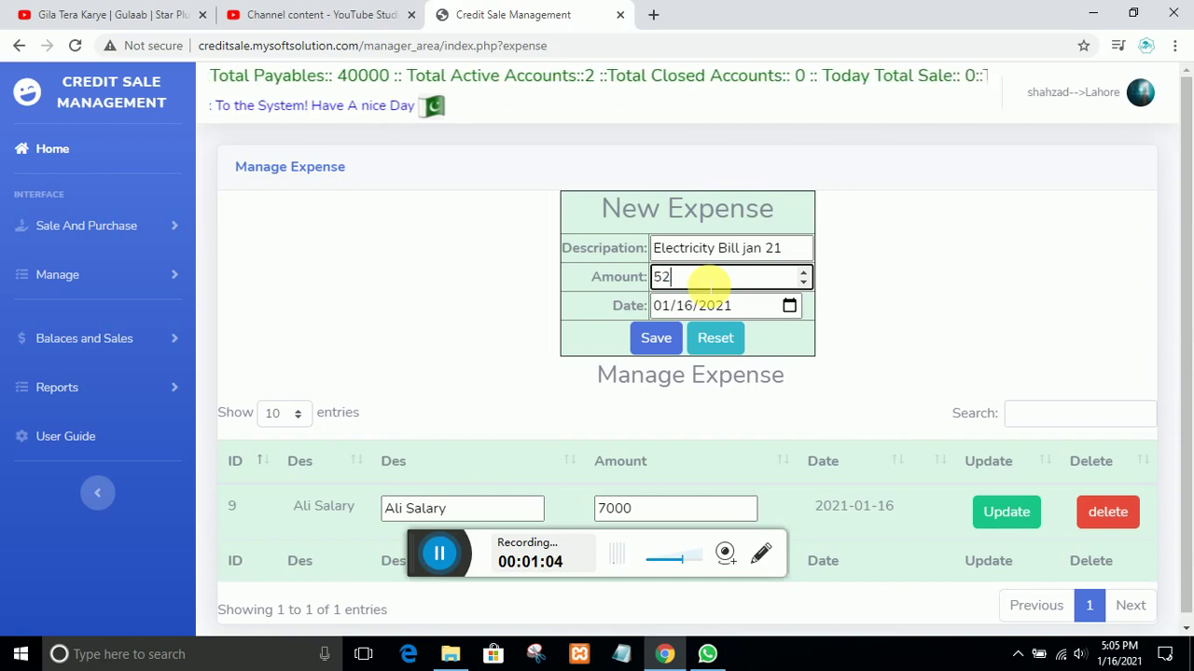
pyautogui.write('00')
pyautogui.click(659, 337)
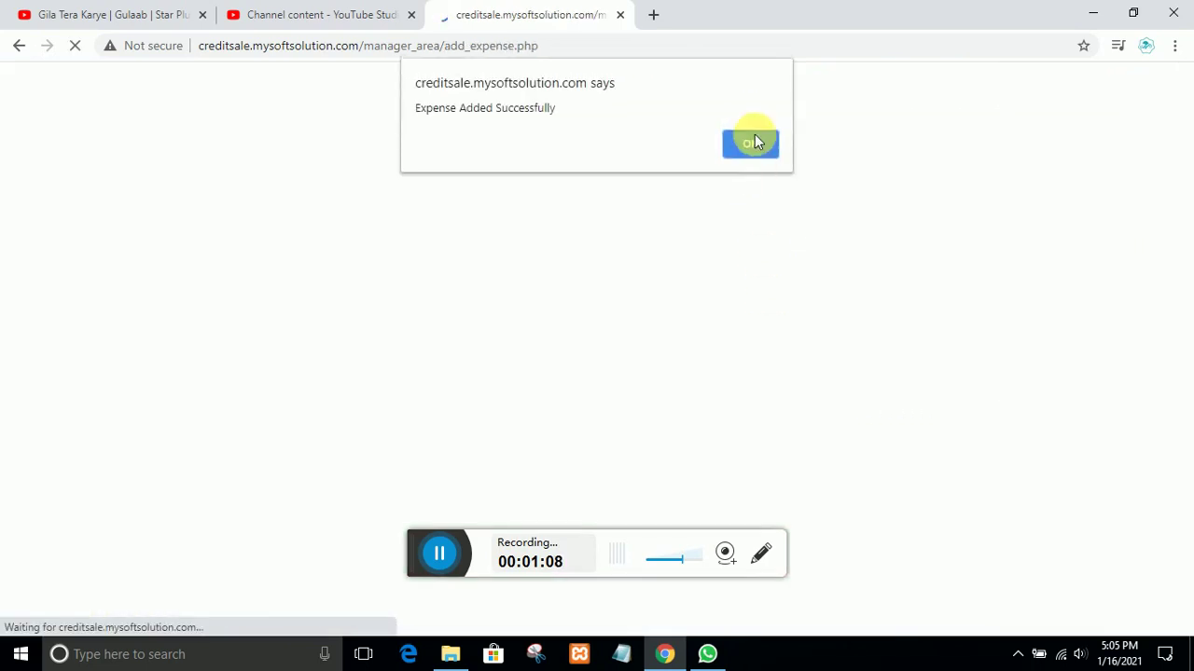
pyautogui.click(752, 143)
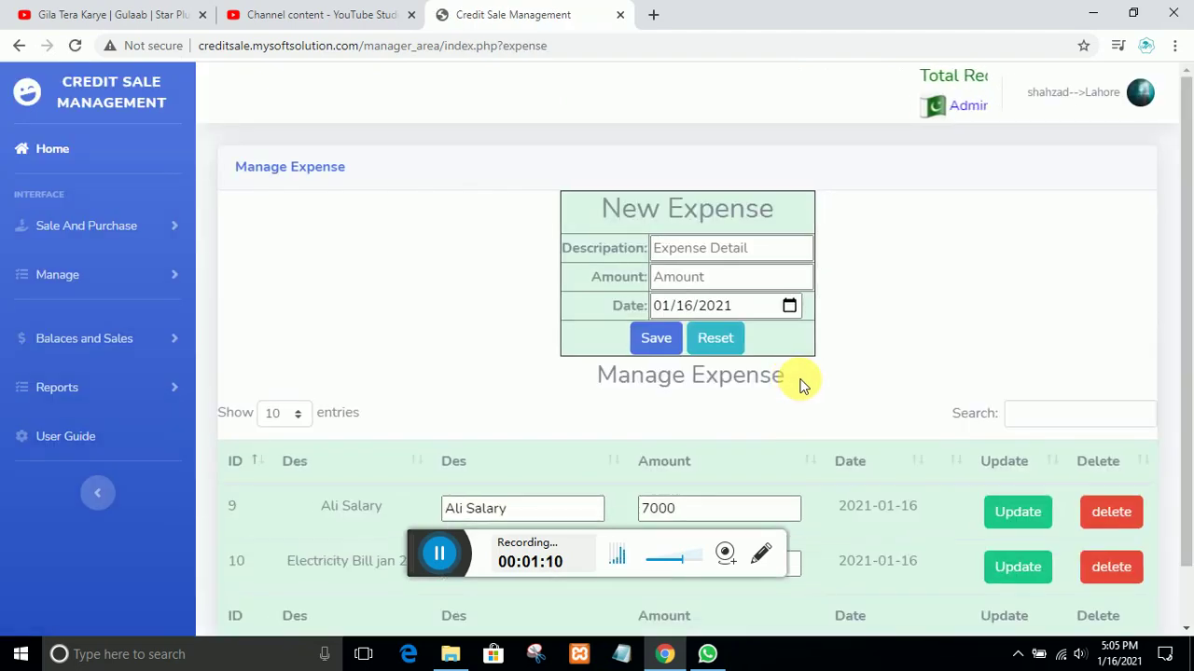
# Update the amount of the salary expense in the expense table to 6000
pyautogui.scroll(-1, 801, 385)
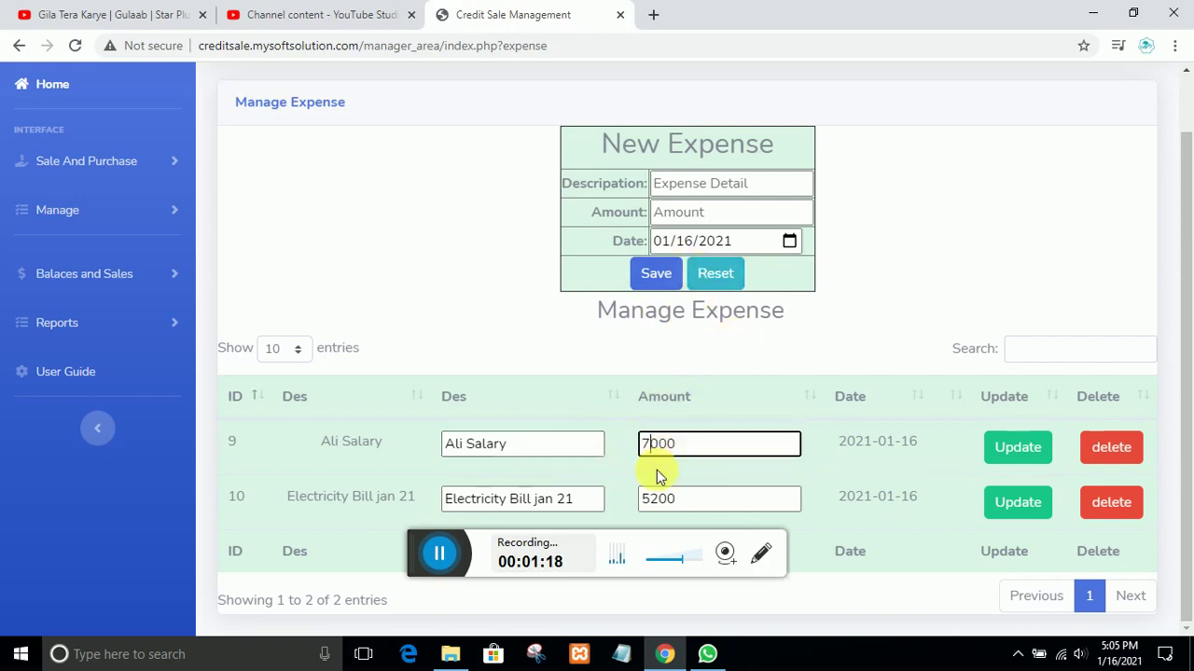
pyautogui.press('BackSpace')
pyautogui.write('6')
pyautogui.click(1015, 450)
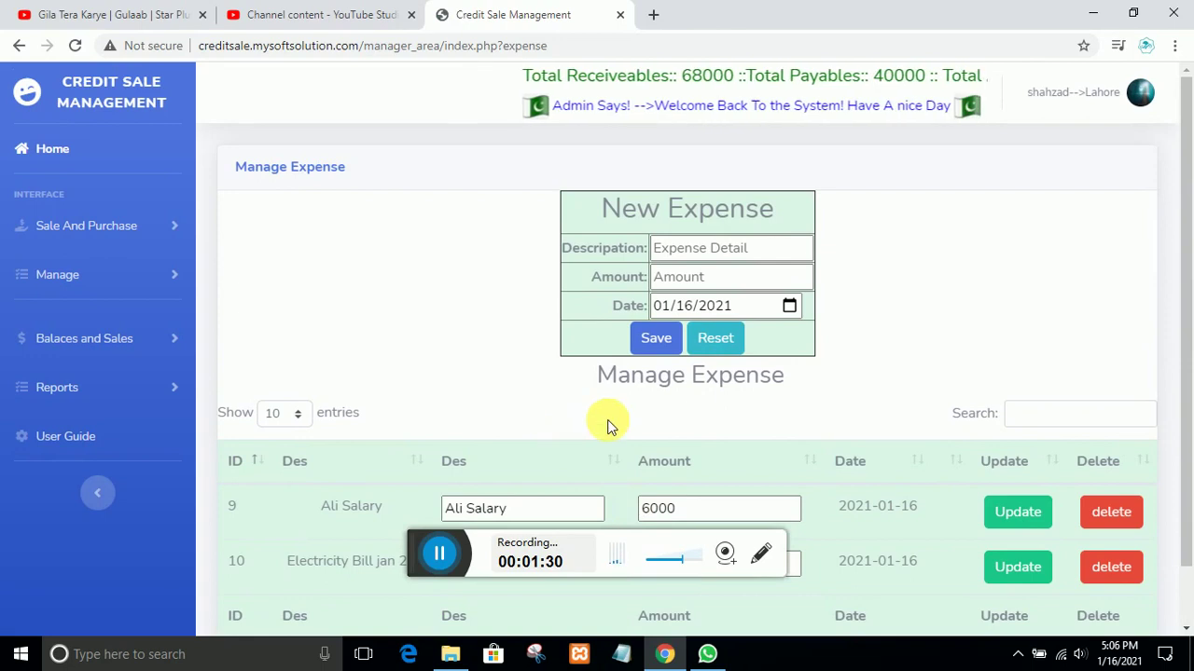
# Show the transaction history for 01/16/2021 with all transaction types included
pyautogui.click(103, 341)
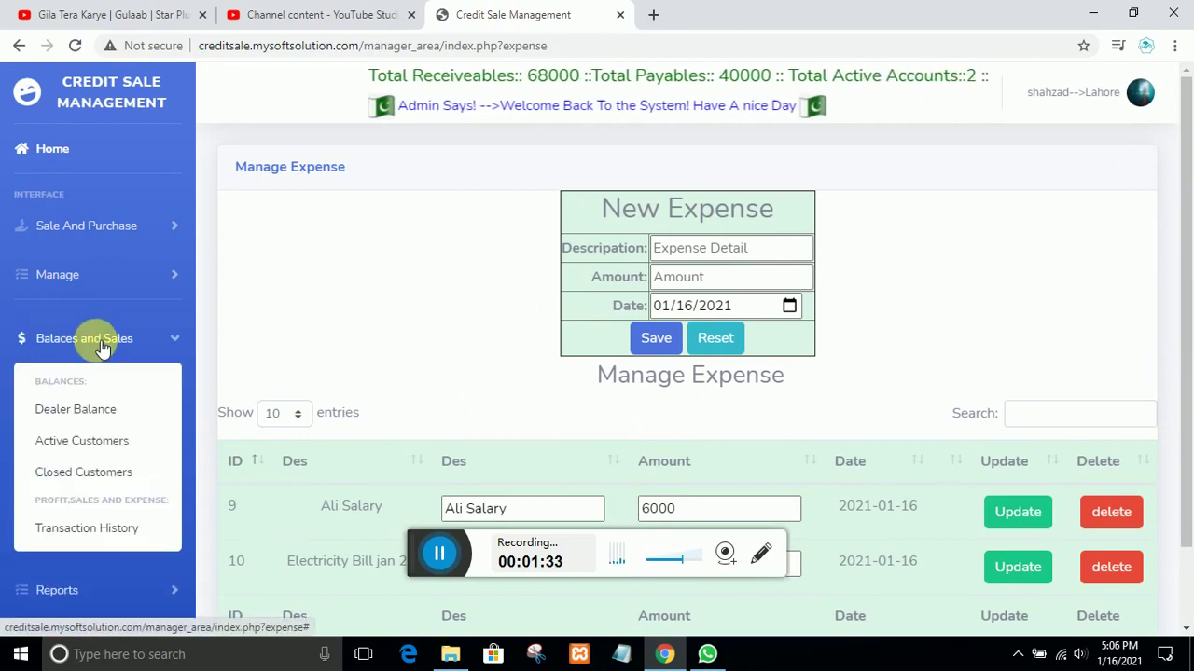
pyautogui.click(113, 529)
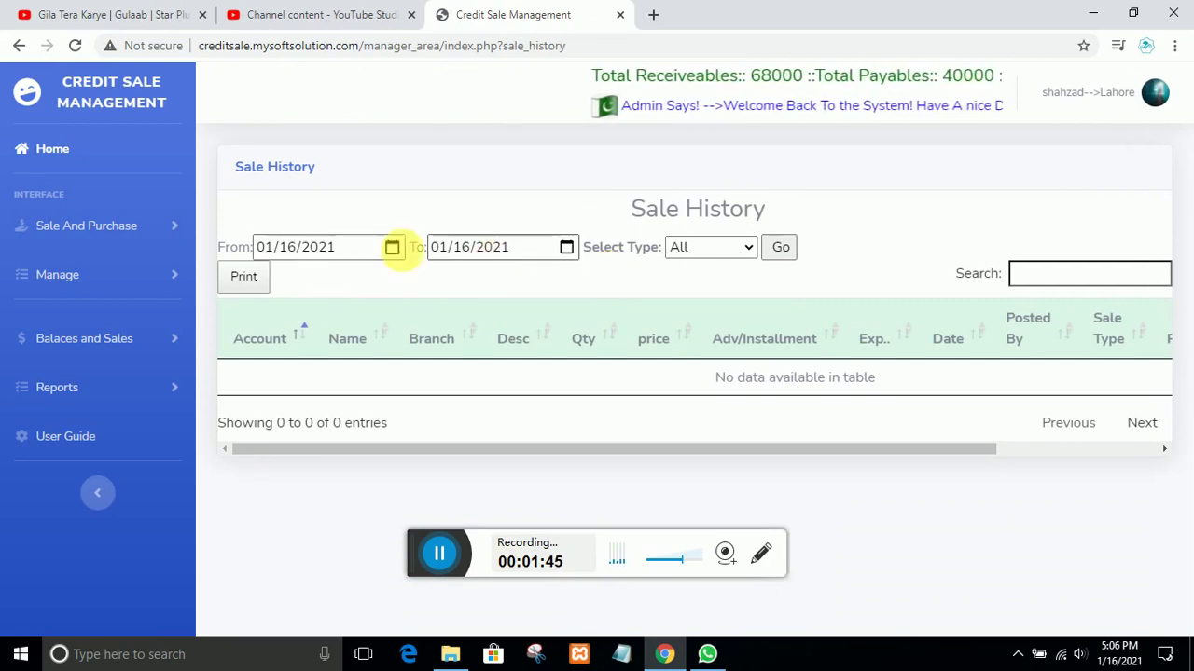
pyautogui.click(783, 250)
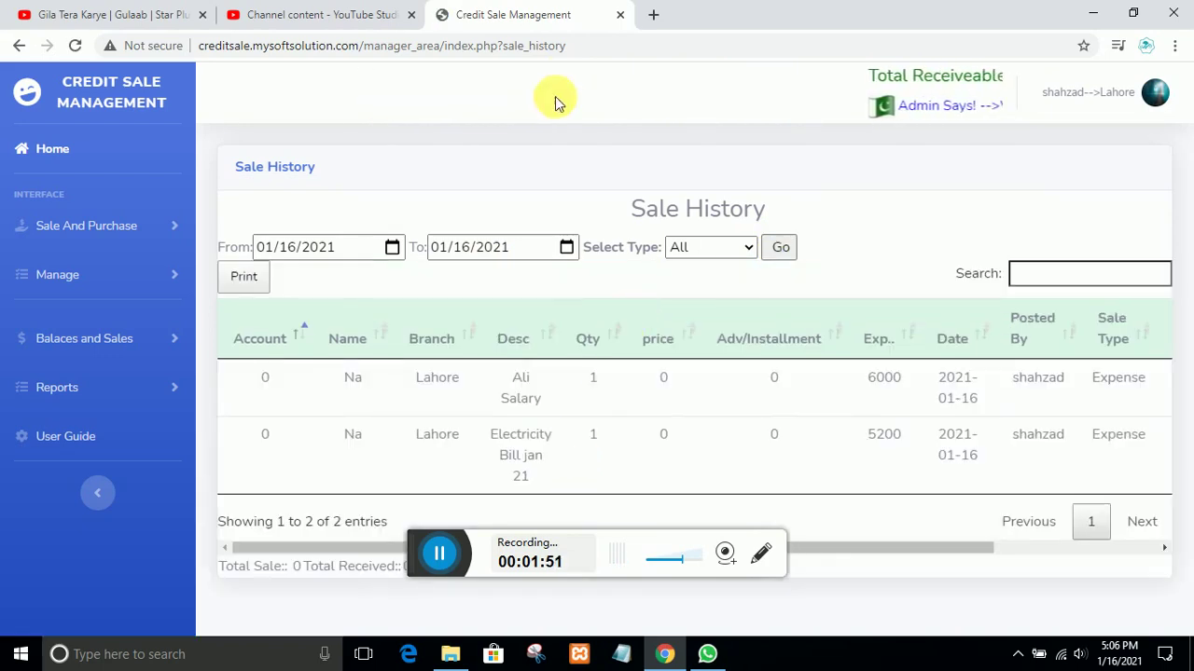
# Check the total sale, total received and total expense figures below the sale history table
pyautogui.moveTo(669, 21); pyautogui.dragTo(594, 66)
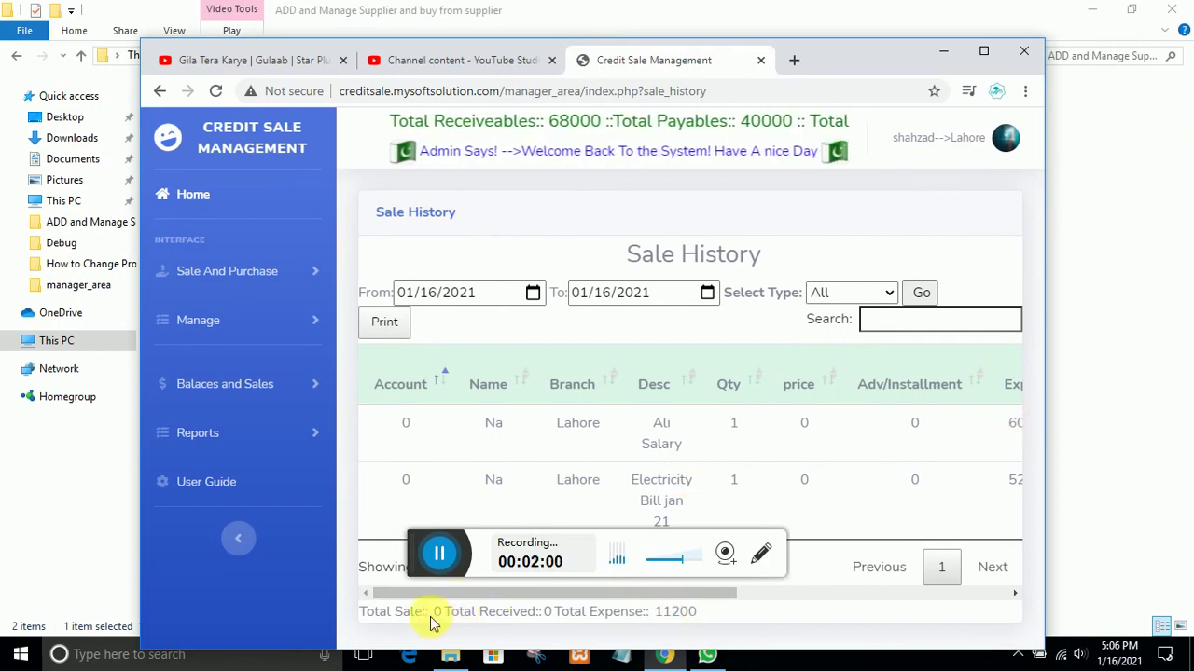
pyautogui.moveTo(425, 612); pyautogui.dragTo(403, 611)
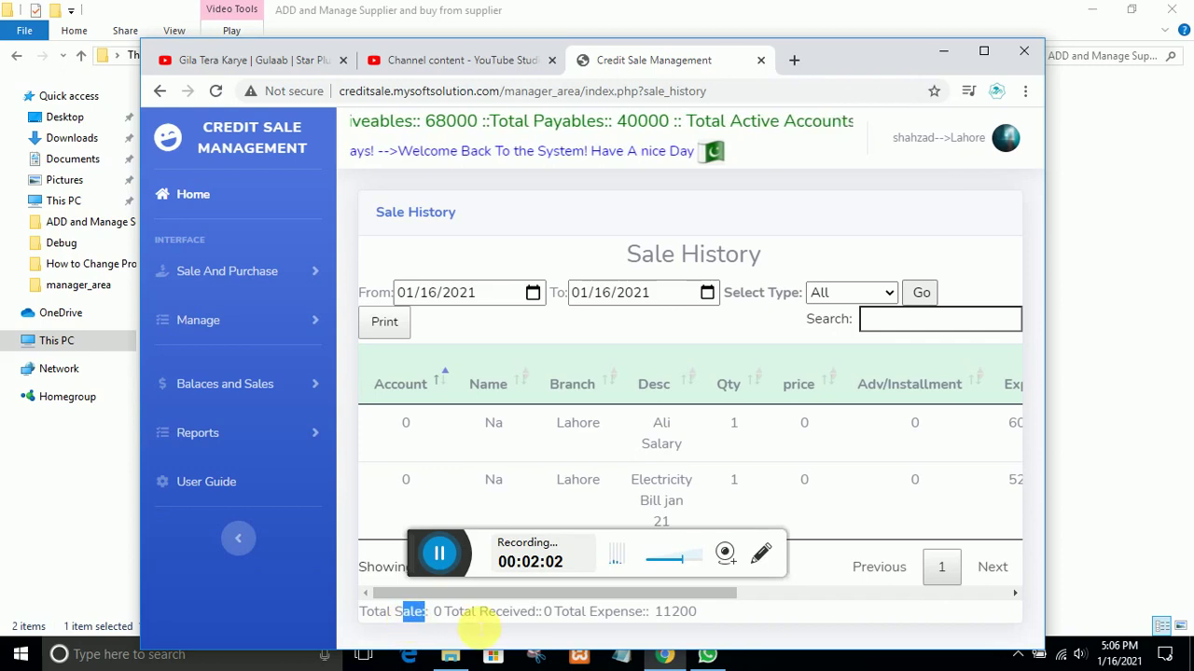
pyautogui.moveTo(553, 612); pyautogui.dragTo(458, 612)
pyautogui.moveTo(696, 612); pyautogui.dragTo(629, 612)
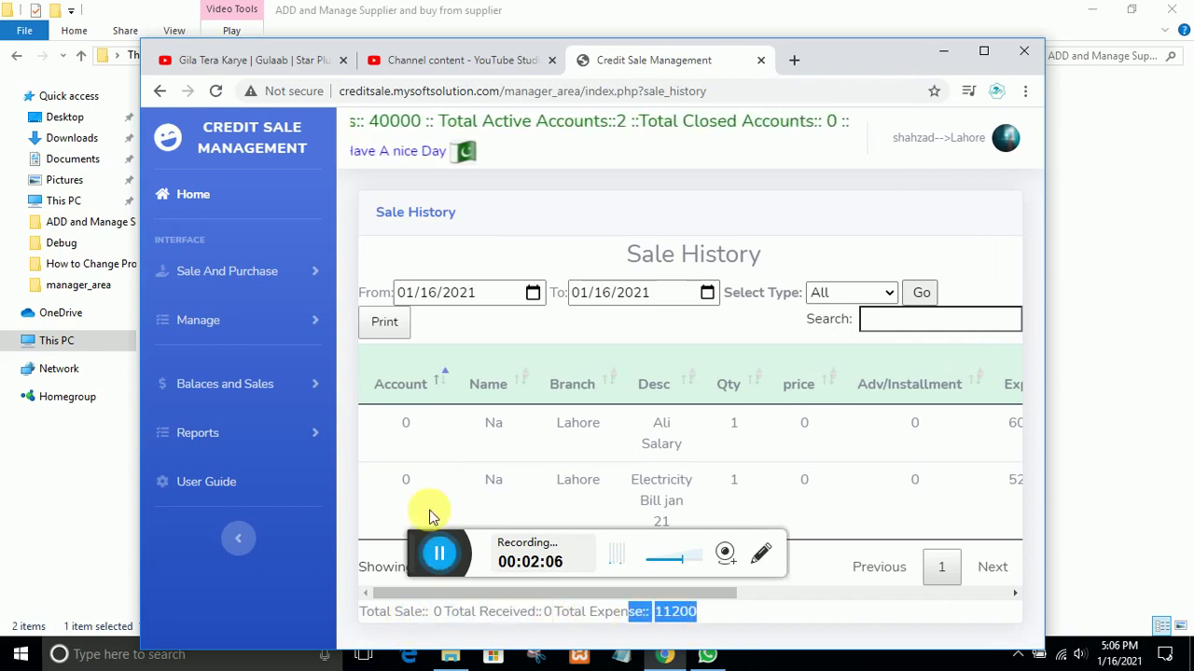
pyautogui.click(983, 50)
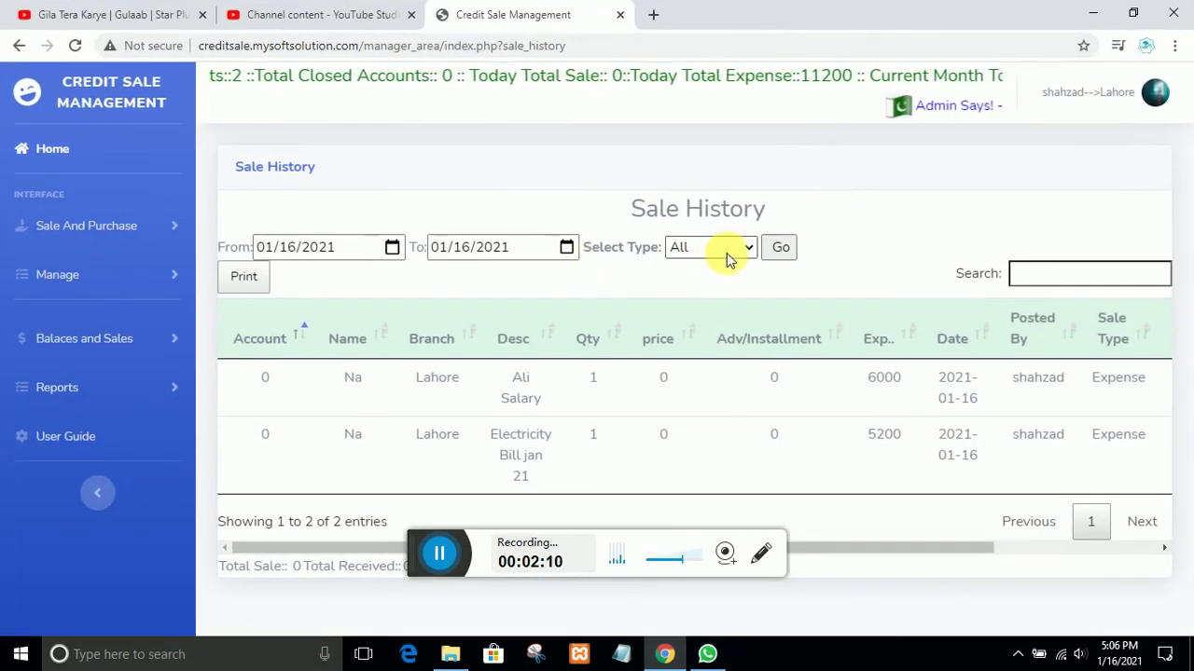
# Filter the sale history by the Loan Sale type, followed by the Expense type
pyautogui.click(745, 253)
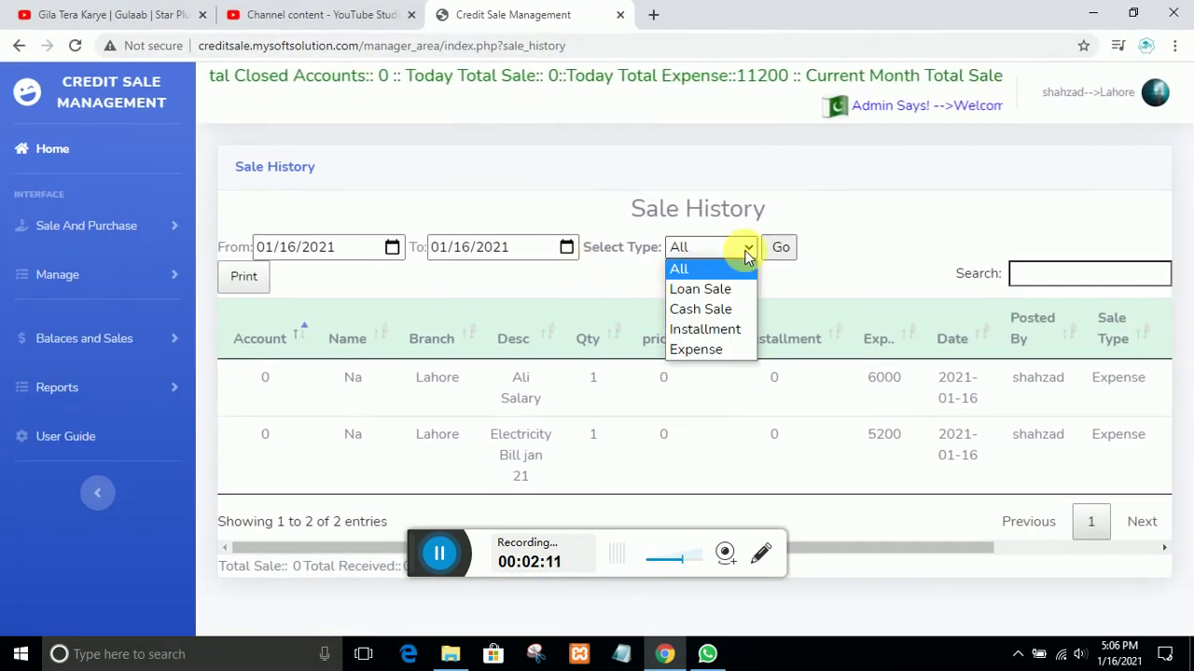
pyautogui.click(718, 291)
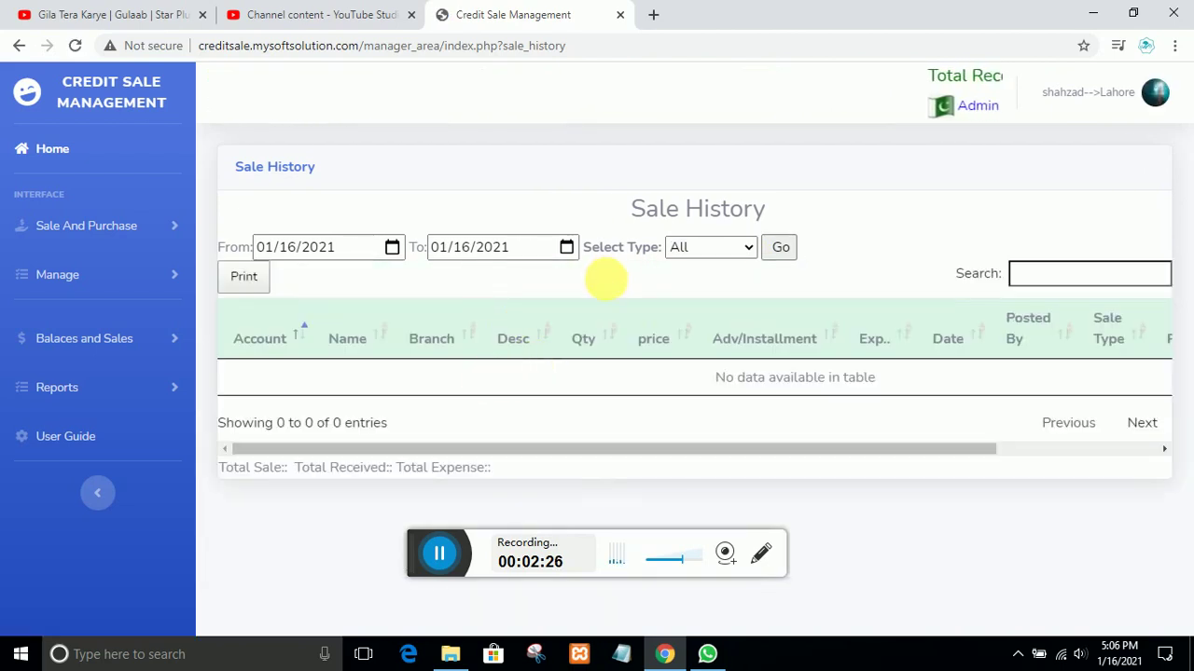
pyautogui.click(742, 250)
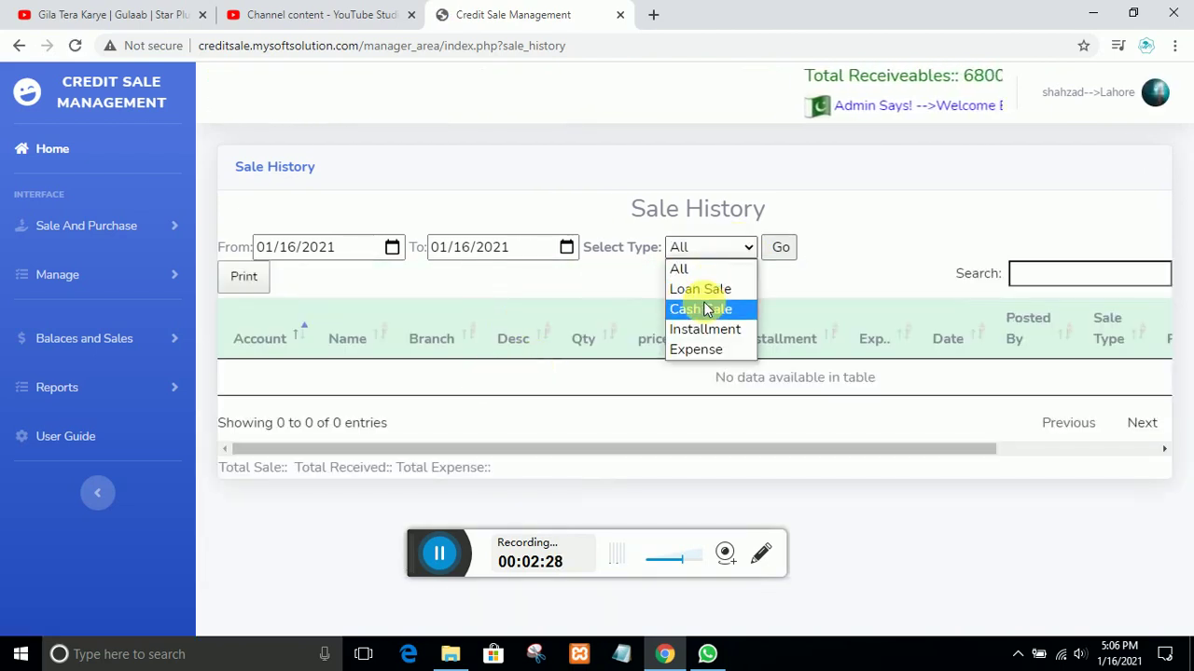
pyautogui.click(696, 349)
pyautogui.click(779, 247)
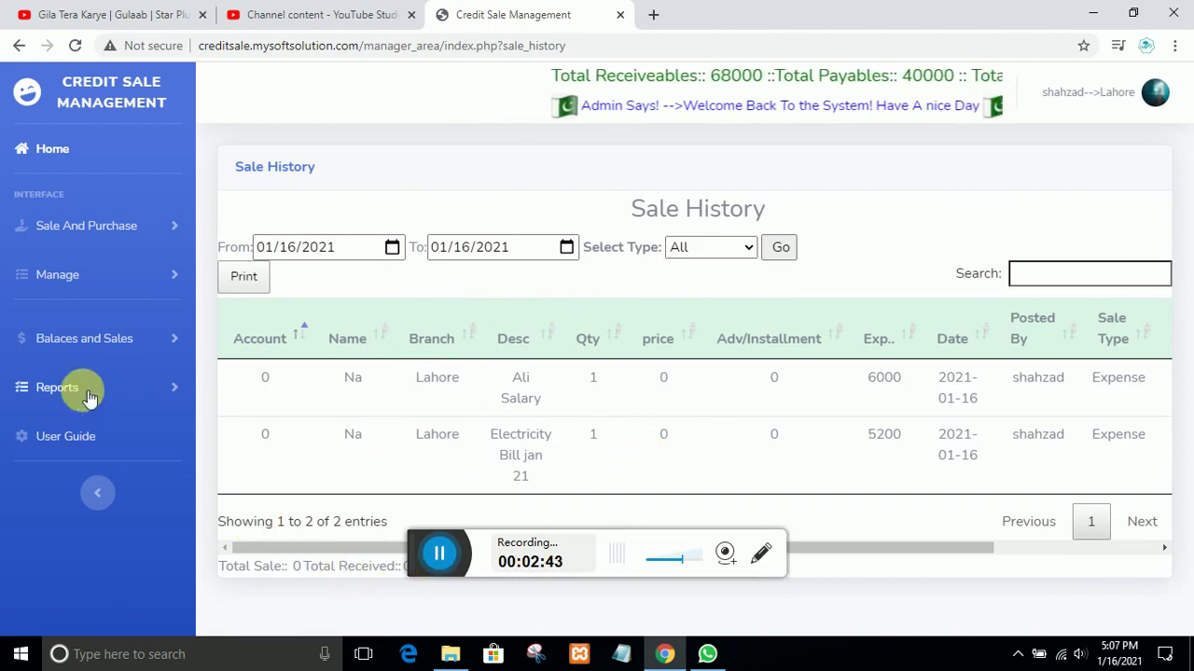
# Open the list of closed customers
pyautogui.click(87, 342)
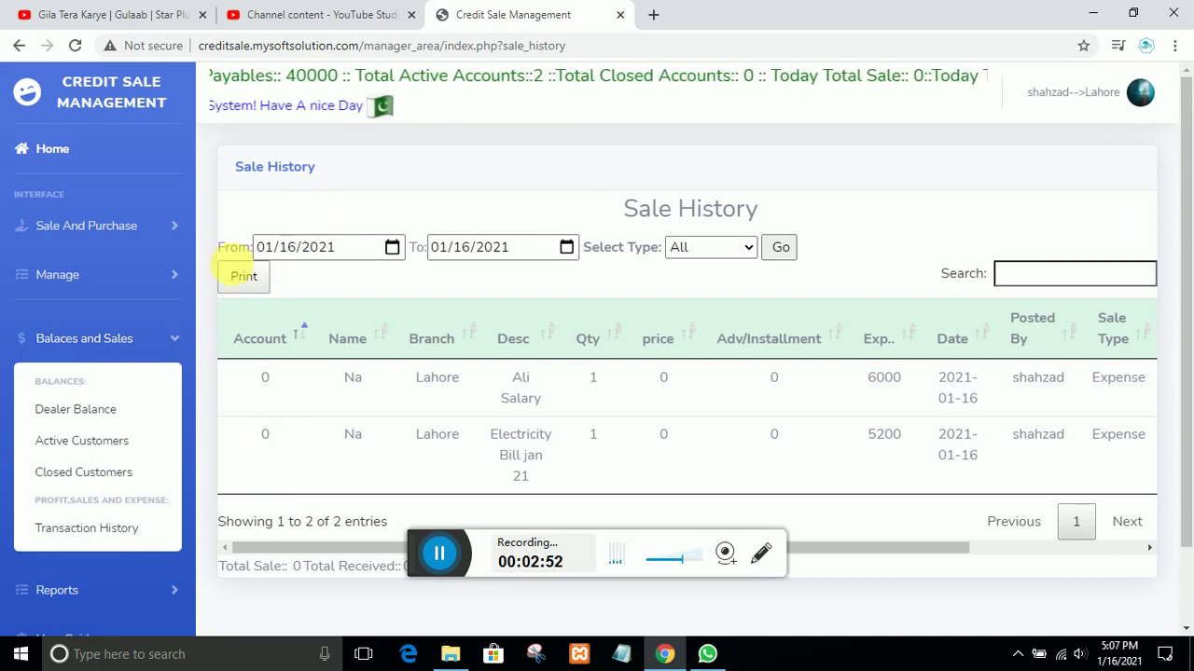
pyautogui.click(82, 478)
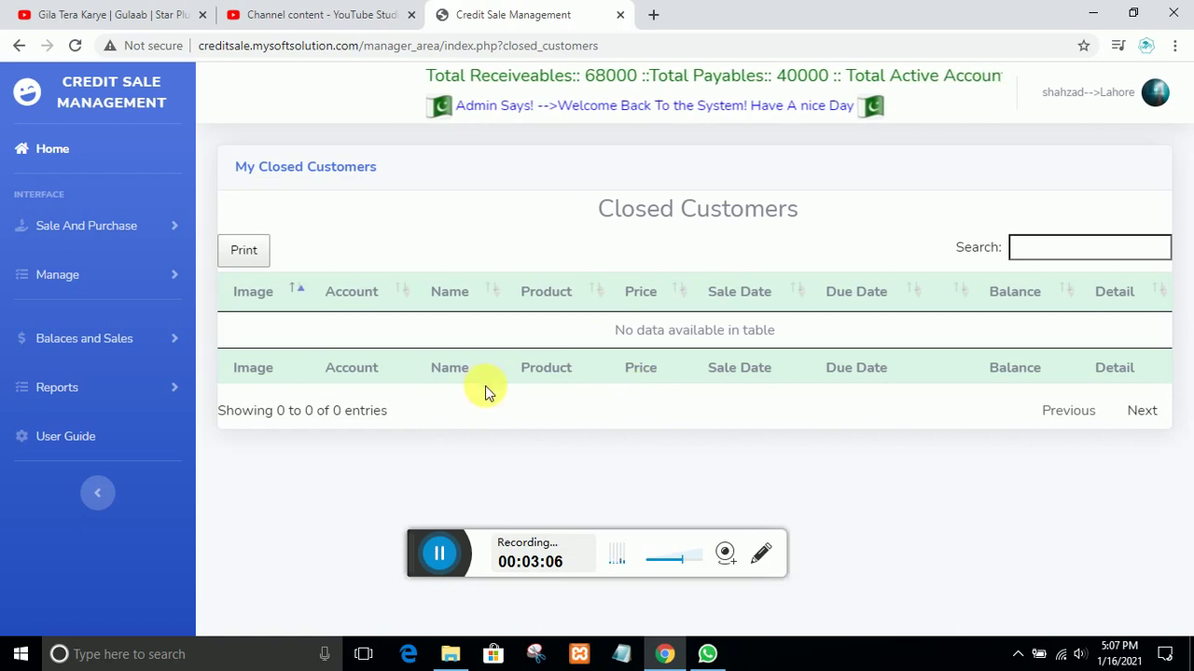
# Open the list of active customers and check the first customer's balance
pyautogui.click(90, 339)
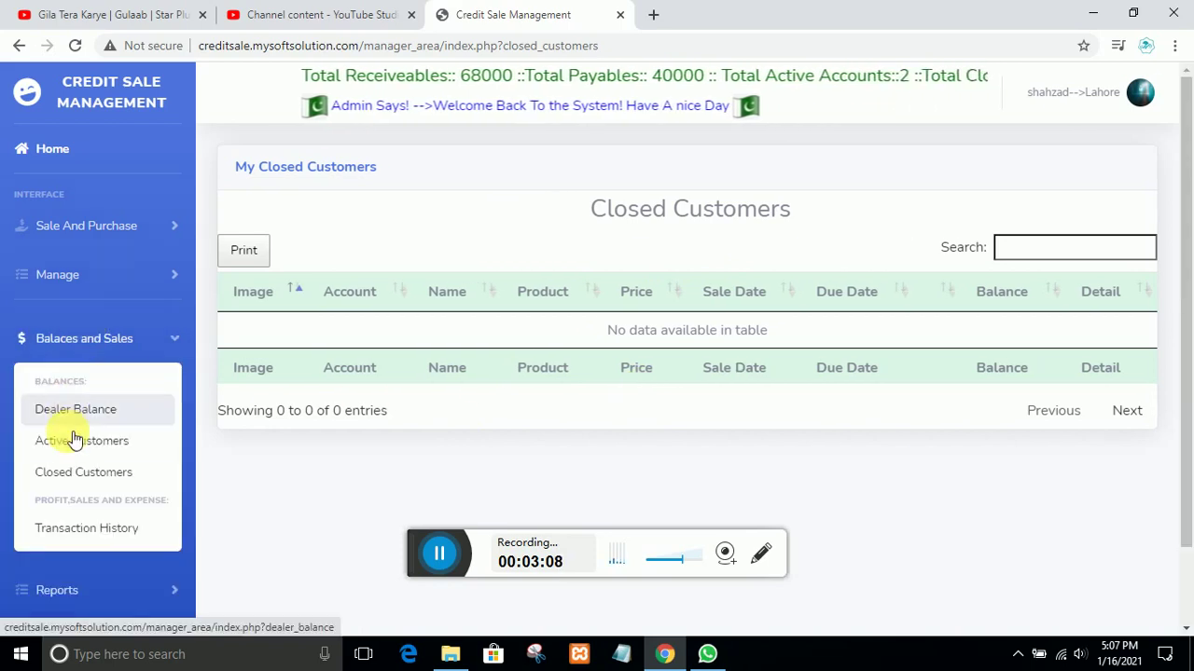
pyautogui.click(116, 442)
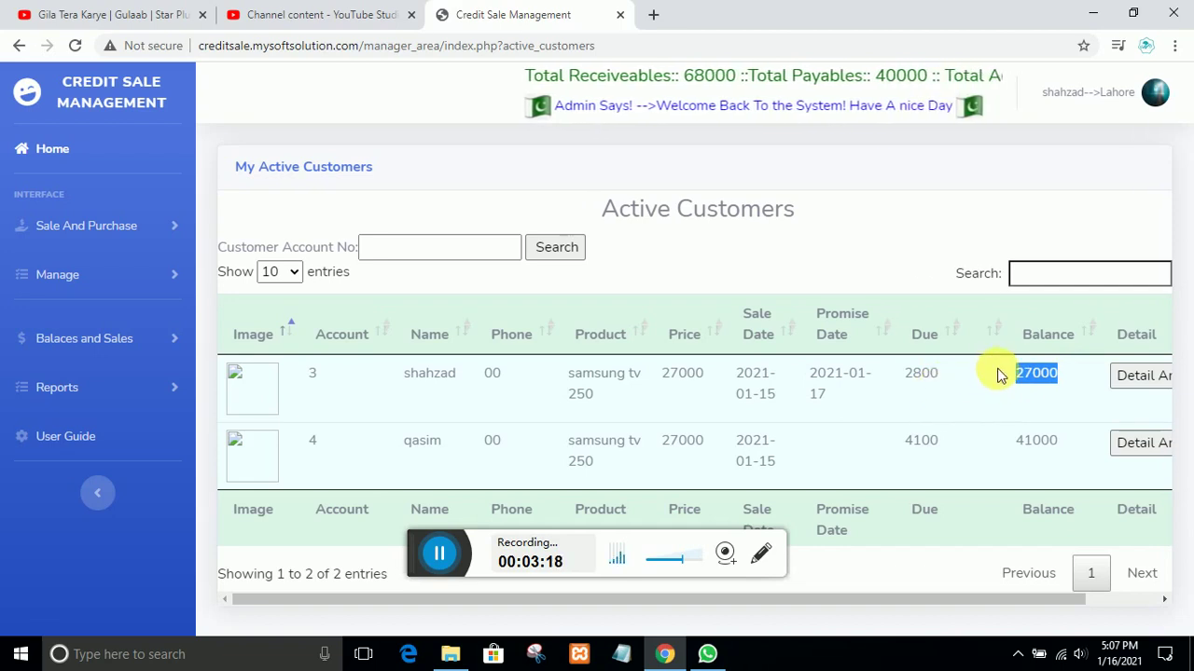
pyautogui.moveTo(999, 375); pyautogui.dragTo(1023, 380)
pyautogui.click(1025, 378)
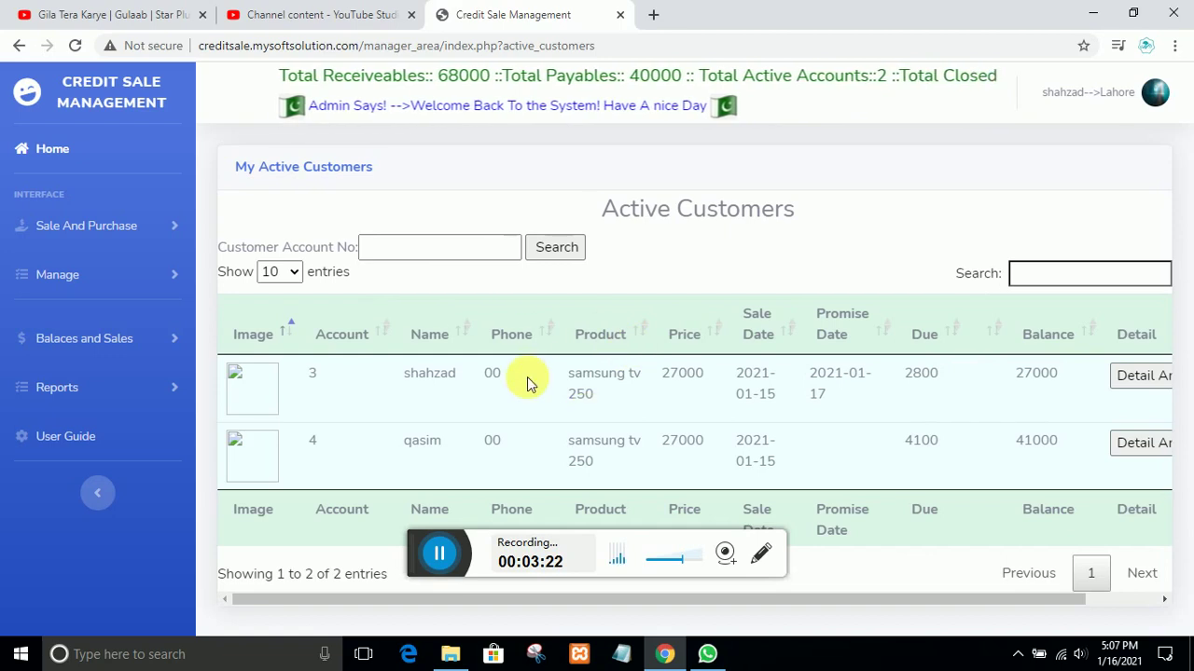
# Return from the active customers to the closed customers list
pyautogui.click(80, 339)
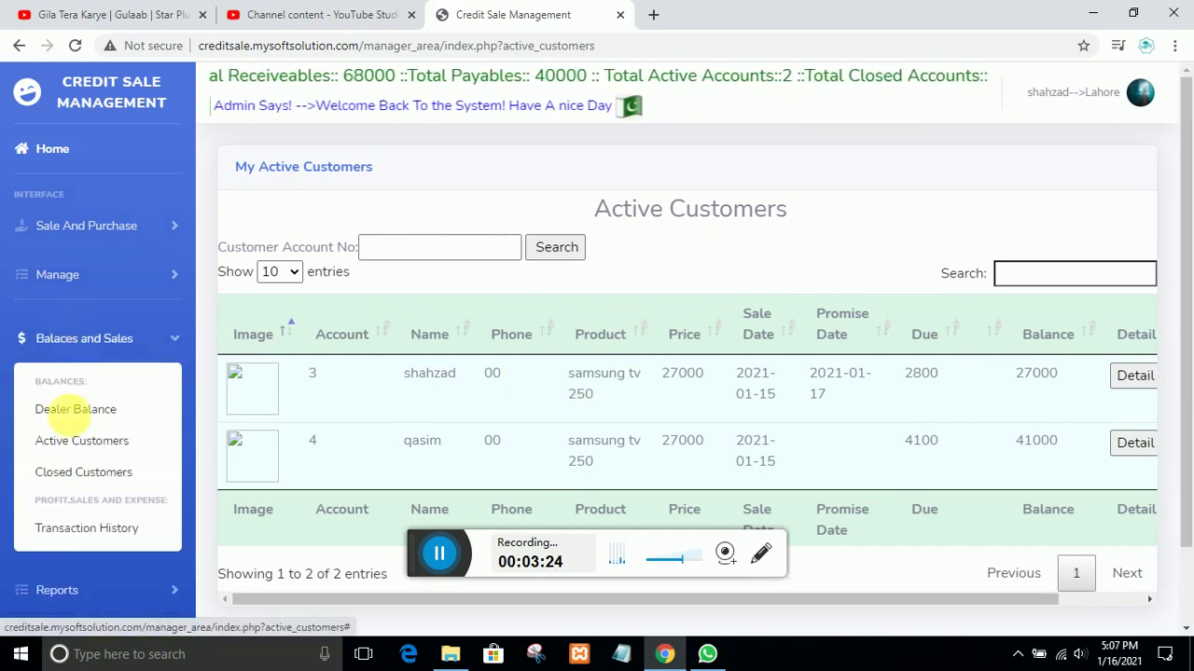
pyautogui.click(75, 472)
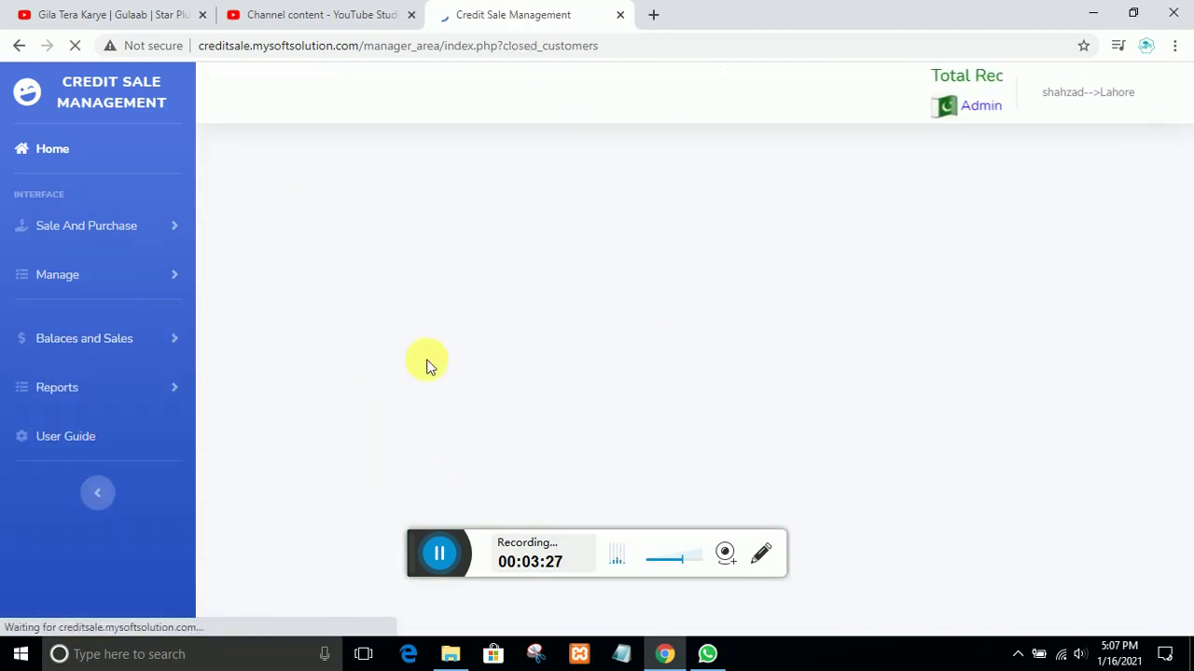